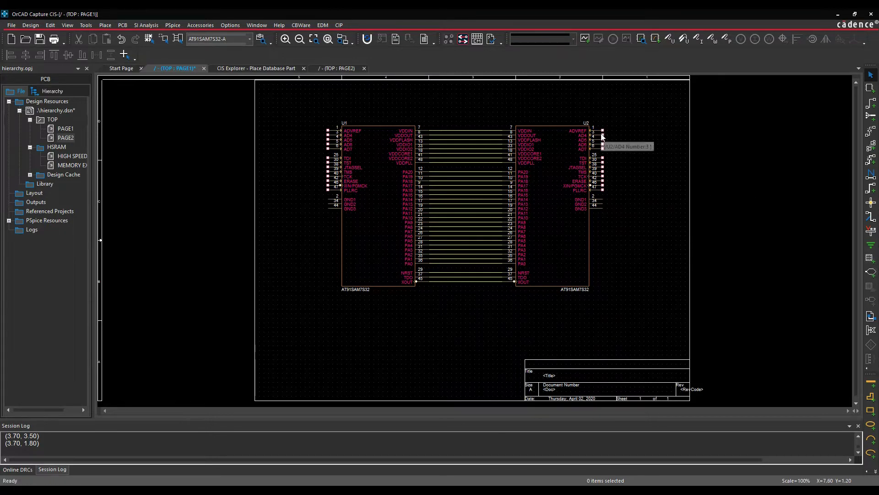
Draw a short wire right from U2's TDI pin and repeat it down through PLLRC.
{"action": "scroll", "coordinate": [602, 133], "scroll_direction": "up", "scroll_amount": 1, "text": "ctrl"}
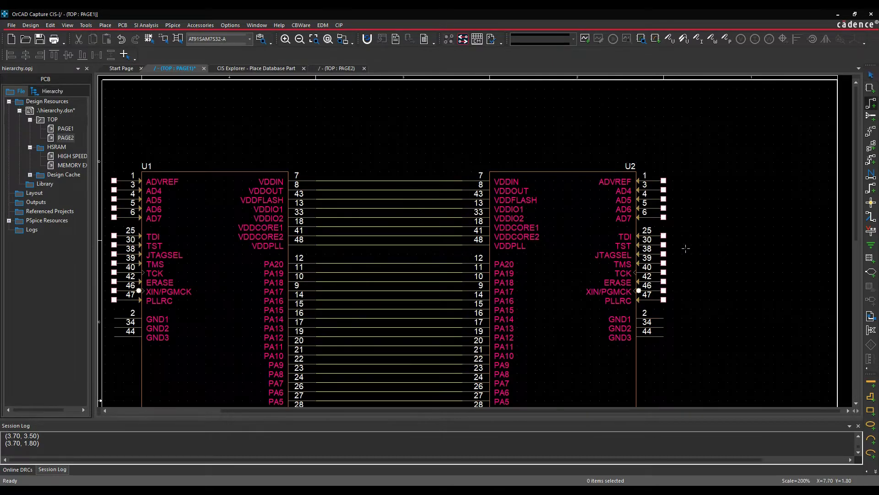
{"action": "left_click", "coordinate": [664, 236]}
{"action": "left_click", "coordinate": [757, 237]}
{"action": "key", "text": "Escape"}
{"action": "key", "text": "F4"}
{"action": "key", "text": "F4"}
{"action": "key", "text": "F4"}
{"action": "key", "text": "F4"}
{"action": "key", "text": "F4"}
{"action": "key", "text": "F4"}
{"action": "key", "text": "F4"}
{"action": "key", "text": "Escape"}
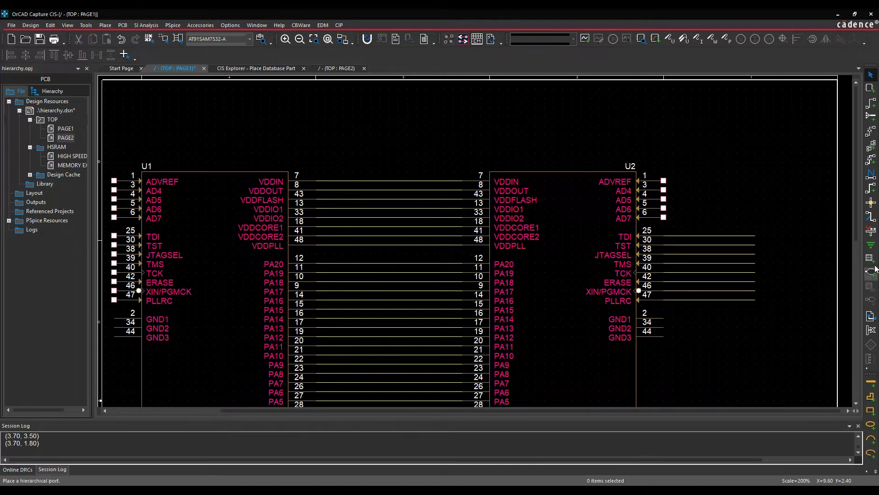
Place four OFFPAGELEFT-L off-page connectors on the TDI, TST, JTAGSEL and TMS wires.
{"action": "left_click", "coordinate": [871, 316]}
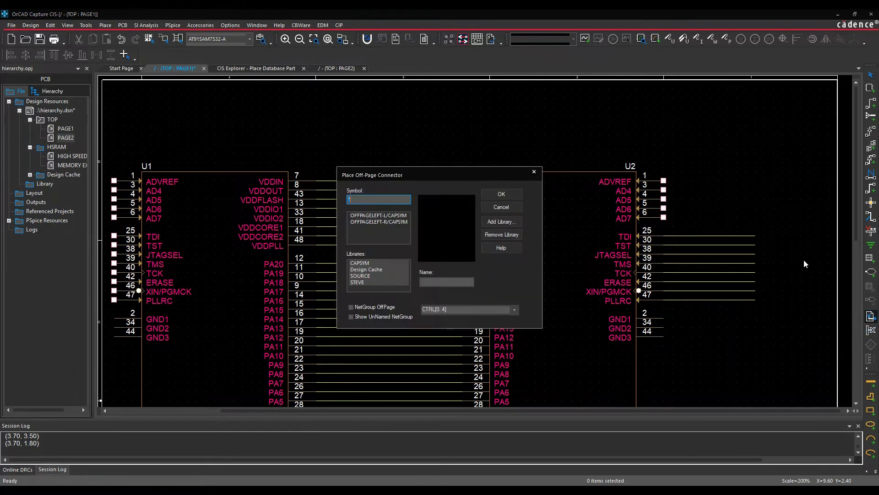
{"action": "left_click", "coordinate": [355, 215]}
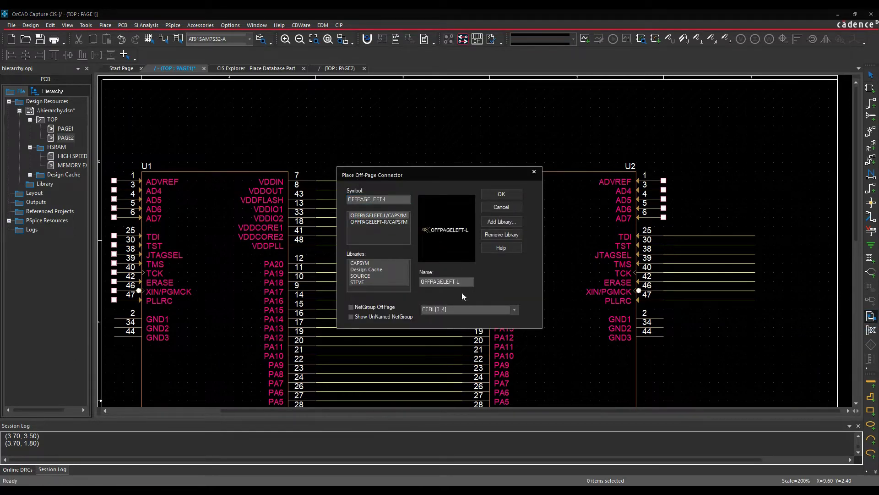
{"action": "left_click", "coordinate": [501, 194]}
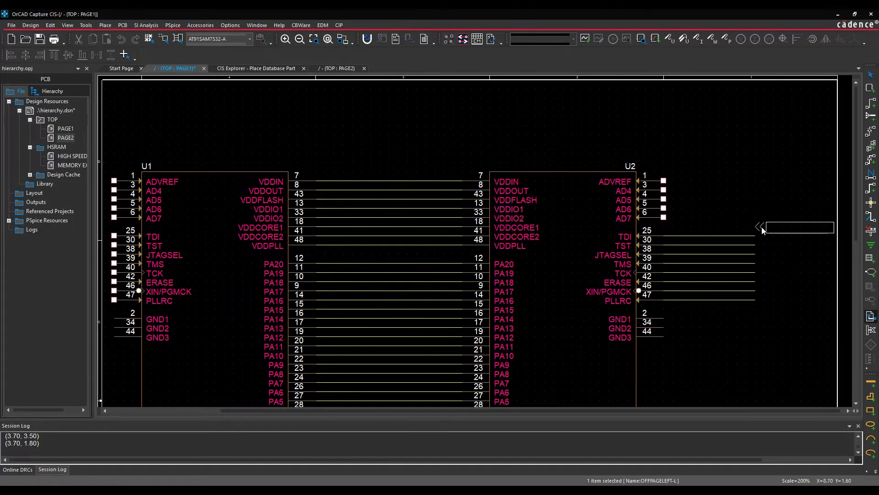
{"action": "left_click", "coordinate": [762, 236]}
{"action": "left_click", "coordinate": [764, 245]}
{"action": "left_click", "coordinate": [764, 254]}
{"action": "left_click", "coordinate": [765, 264]}
{"action": "key", "text": "Escape"}
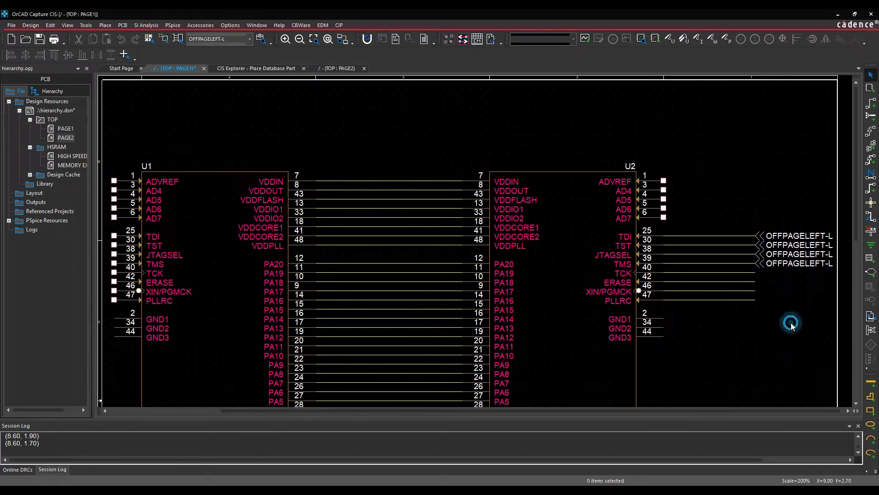
Rename the four connectors A, B, C and D, top to bottom.
{"action": "double_click", "coordinate": [798, 236]}
{"action": "type", "text": "A"}
{"action": "key", "text": "Return"}
{"action": "double_click", "coordinate": [802, 245]}
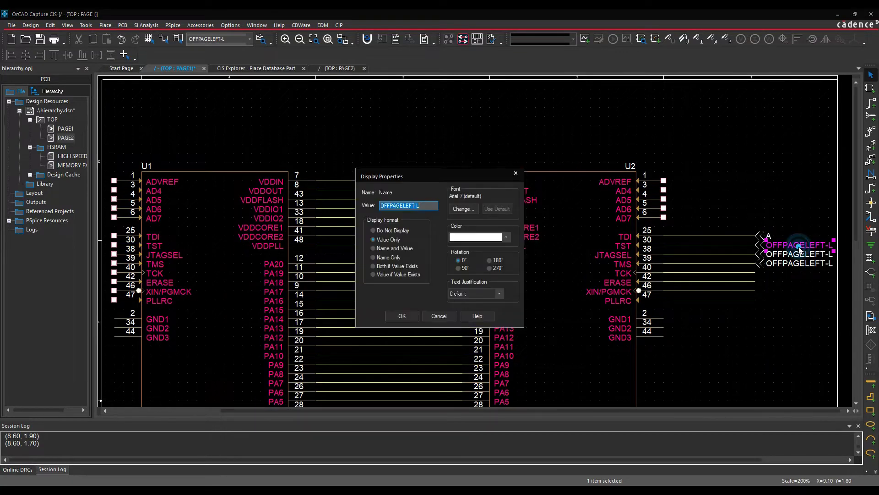
{"action": "key", "text": "Escape"}
{"action": "double_click", "coordinate": [802, 255]}
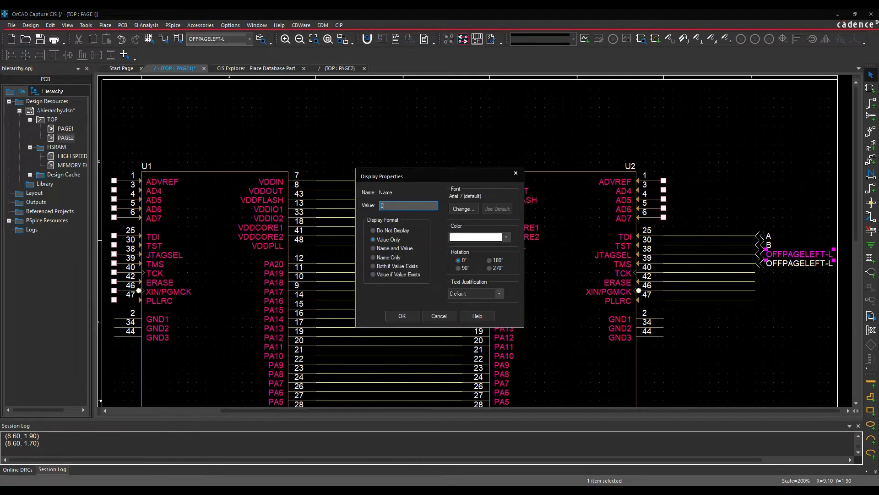
{"action": "key", "text": "Escape"}
{"action": "double_click", "coordinate": [800, 262]}
{"action": "key", "text": "Delete"}
{"action": "key", "text": "Escape"}
{"action": "left_click", "coordinate": [785, 318]}
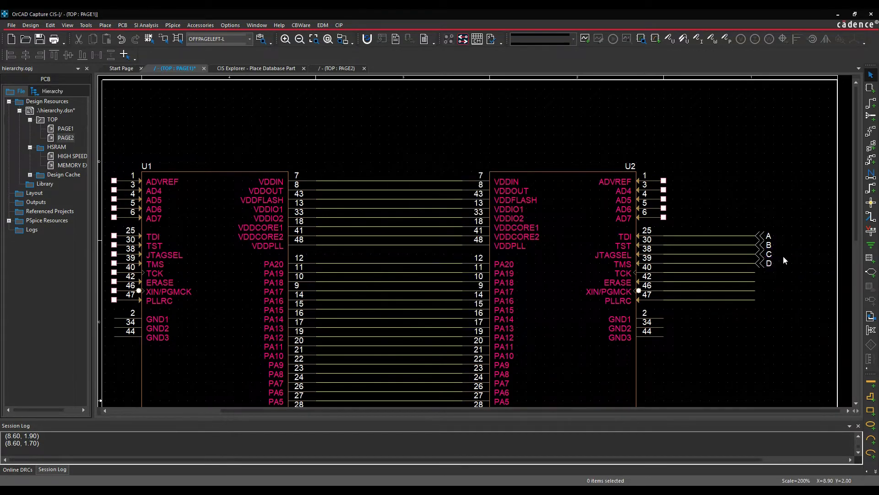
Copy the A–D connectors with their wires onto U4's TDI to TMS pins on PAGE2.
{"action": "left_click_drag", "start_coordinate": [729, 218], "coordinate": [777, 262]}
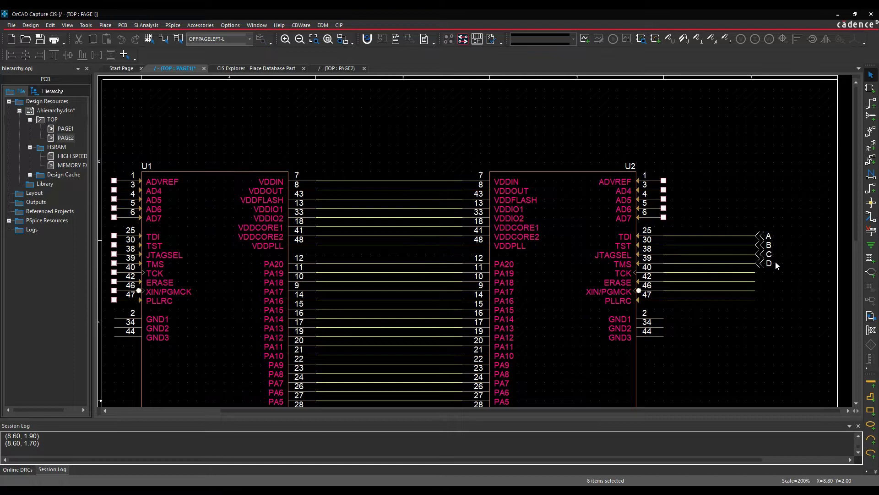
{"action": "right_click", "coordinate": [719, 237]}
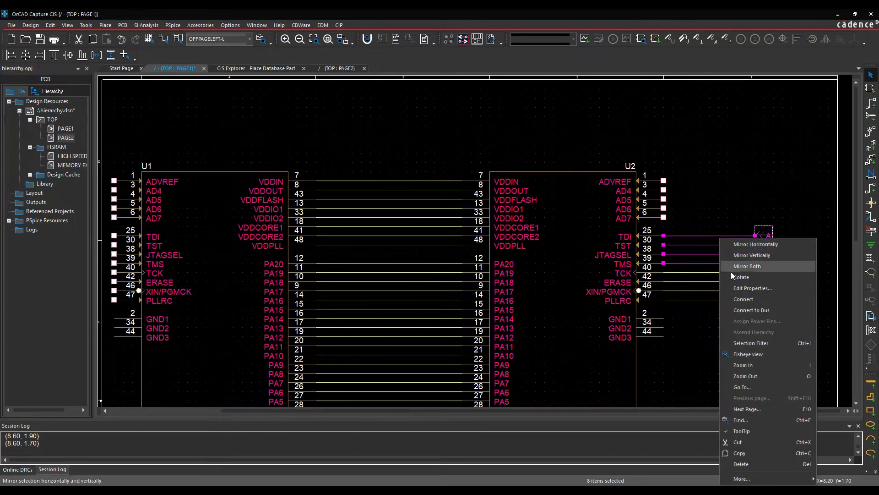
{"action": "left_click", "coordinate": [736, 452]}
{"action": "left_click", "coordinate": [403, 146]}
{"action": "left_click", "coordinate": [334, 68]}
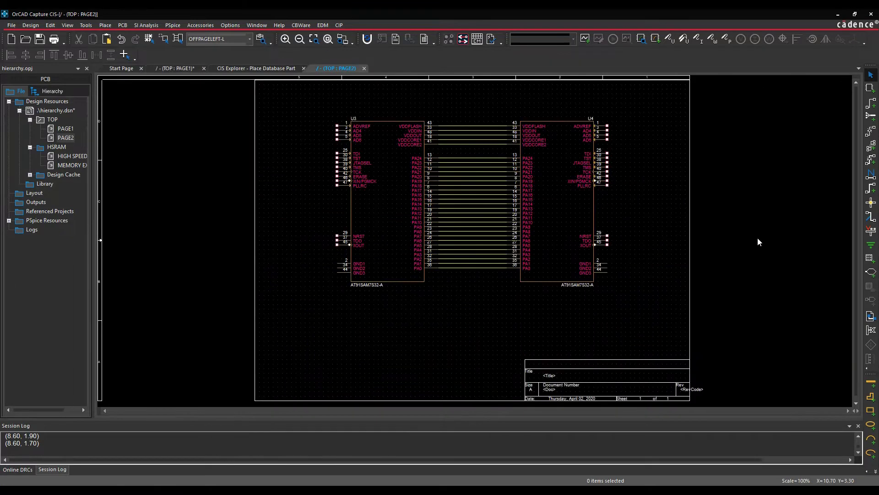
{"action": "key", "text": "ctrl+v"}
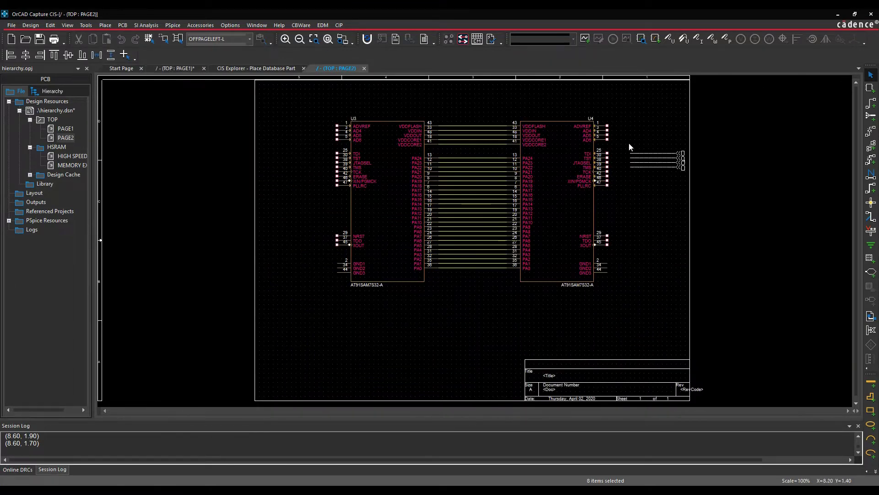
{"action": "left_click", "coordinate": [609, 145]}
{"action": "left_click", "coordinate": [647, 212]}
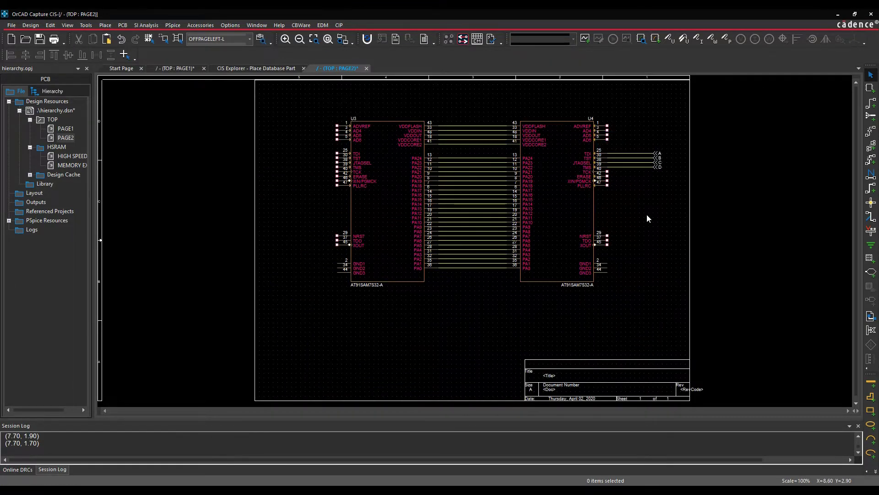
{"action": "scroll", "coordinate": [648, 198], "scroll_direction": "up", "scroll_amount": 1, "text": "ctrl"}
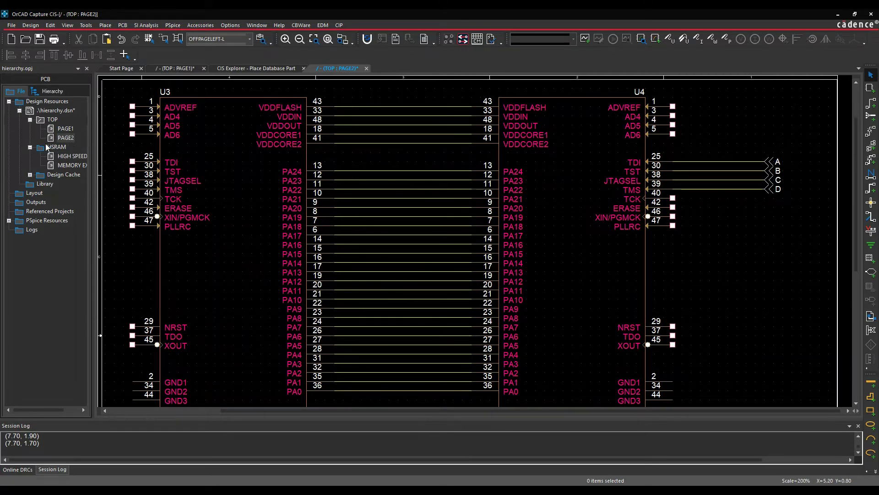
Create PAGE3 under the TOP schematic and open it for editing.
{"action": "left_click", "coordinate": [54, 111]}
{"action": "right_click", "coordinate": [75, 112]}
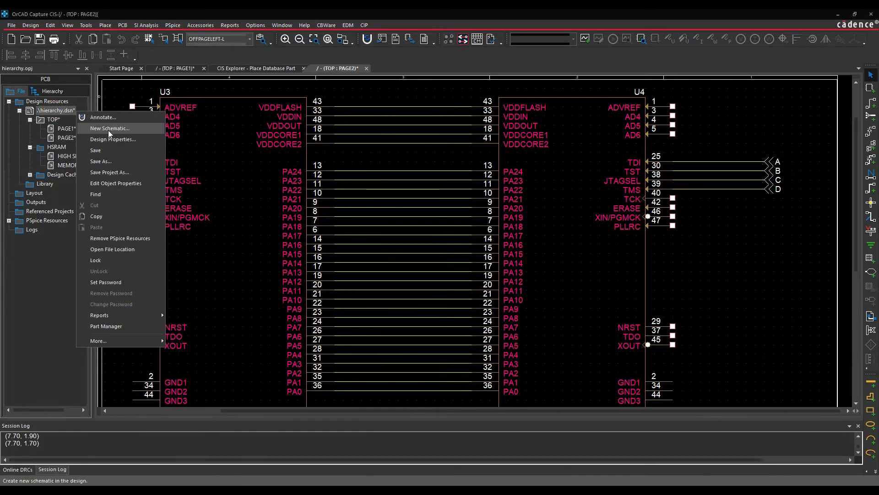
{"action": "key", "text": "Escape"}
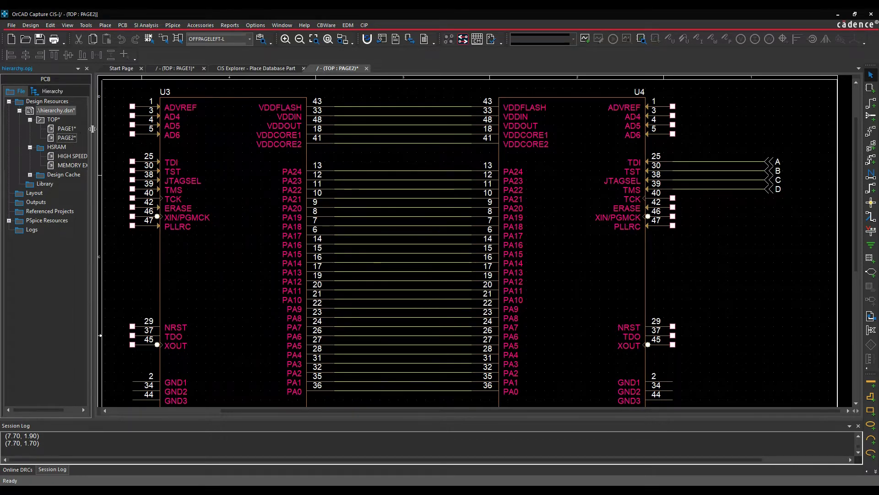
{"action": "right_click", "coordinate": [53, 119]}
{"action": "left_click", "coordinate": [92, 125]}
{"action": "left_click", "coordinate": [485, 236]}
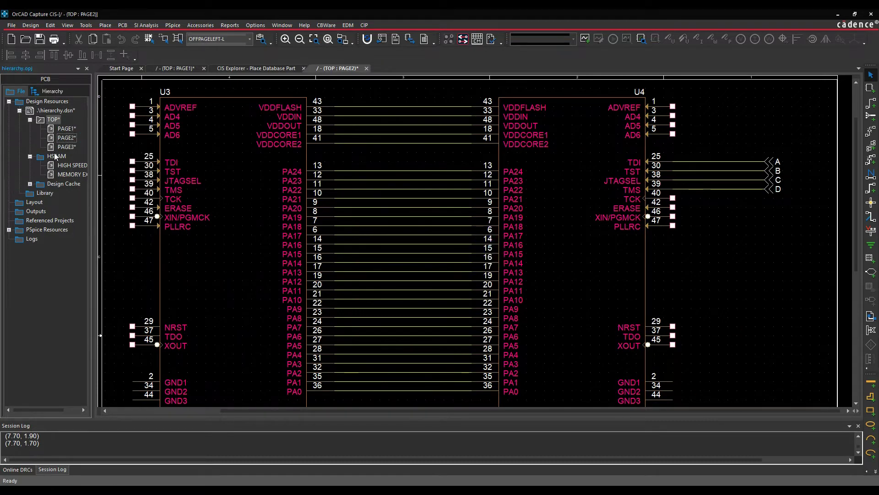
{"action": "double_click", "coordinate": [66, 146]}
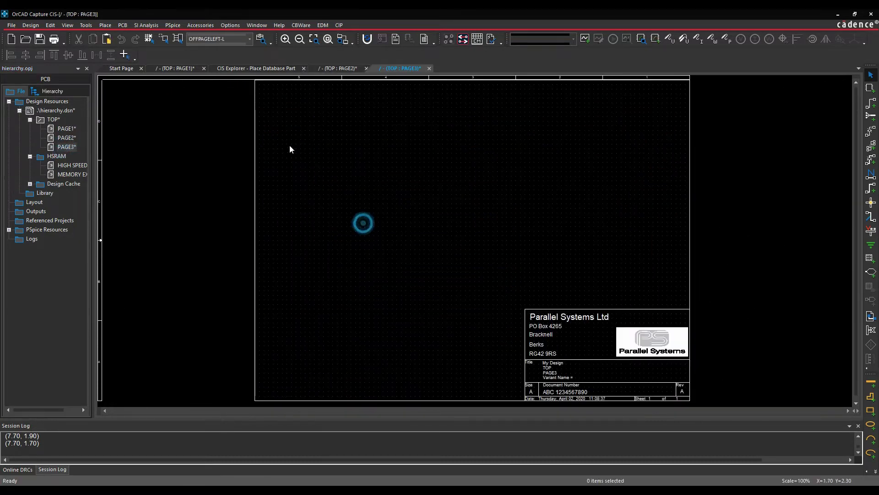
Place hierarchical block MEM1, Schematic View implementation HSRAM, in PAGE3's upper-left area.
{"action": "left_click", "coordinate": [105, 25]}
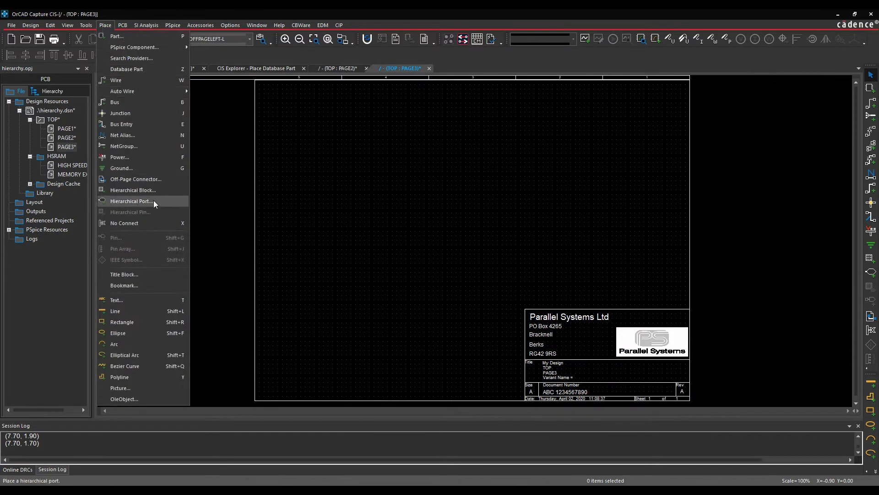
{"action": "left_click", "coordinate": [144, 191]}
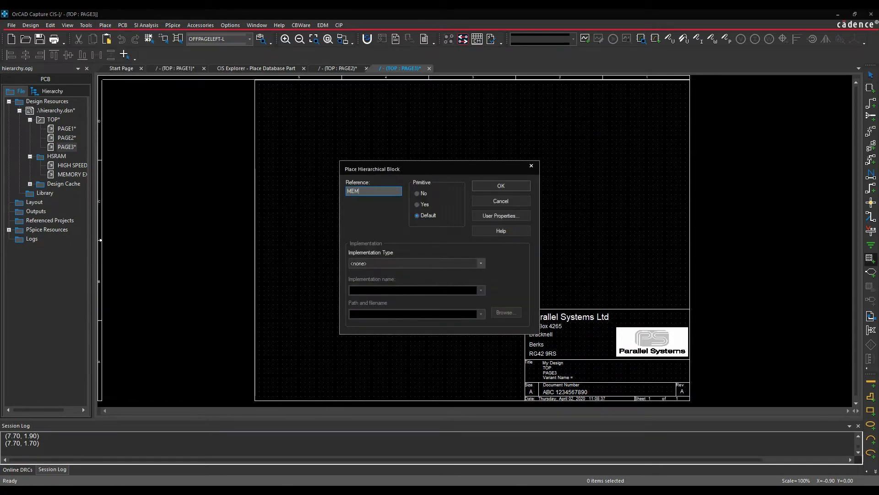
{"action": "type", "text": "MEM1"}
{"action": "left_click", "coordinate": [481, 263]}
{"action": "left_click", "coordinate": [422, 280]}
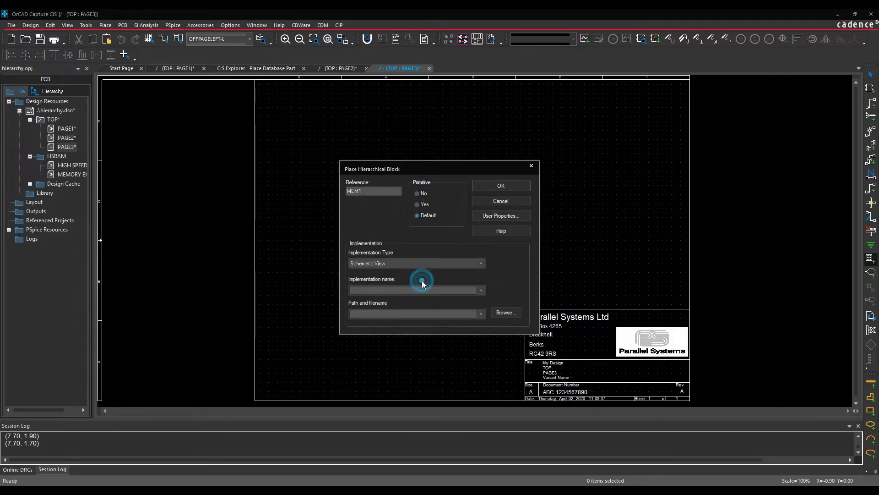
{"action": "left_click", "coordinate": [481, 290]}
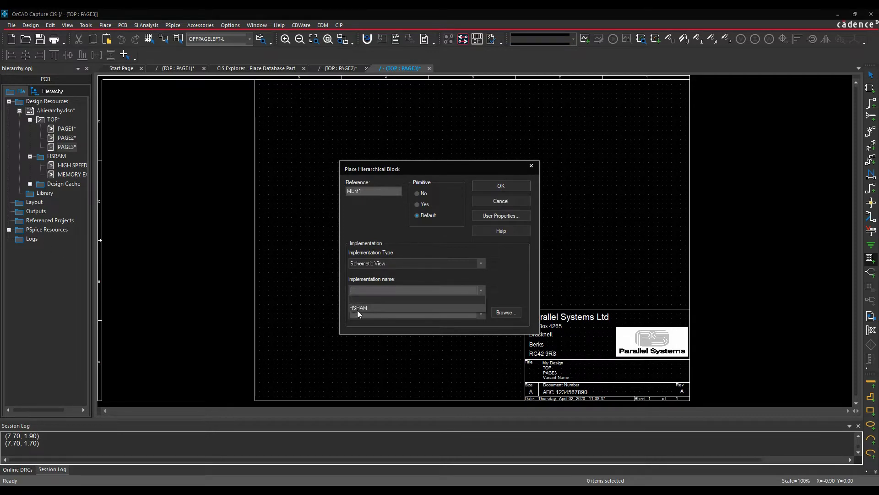
{"action": "left_click", "coordinate": [365, 308]}
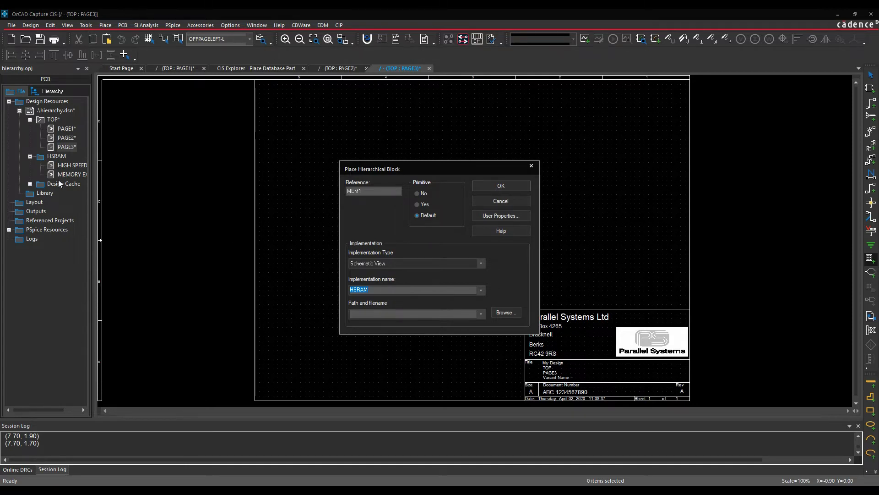
{"action": "left_click", "coordinate": [501, 186]}
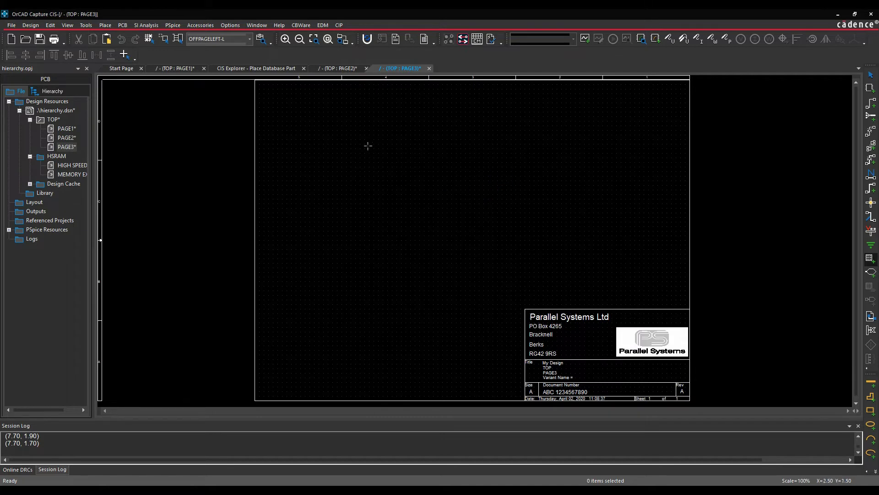
{"action": "left_click_drag", "start_coordinate": [355, 136], "coordinate": [484, 226]}
{"action": "left_click", "coordinate": [533, 240]}
{"action": "key", "text": "i"}
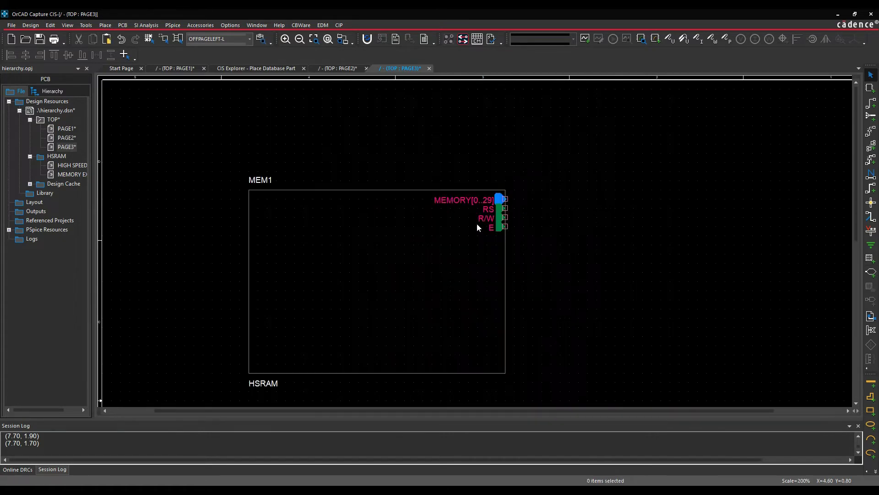
{"action": "left_click", "coordinate": [377, 278]}
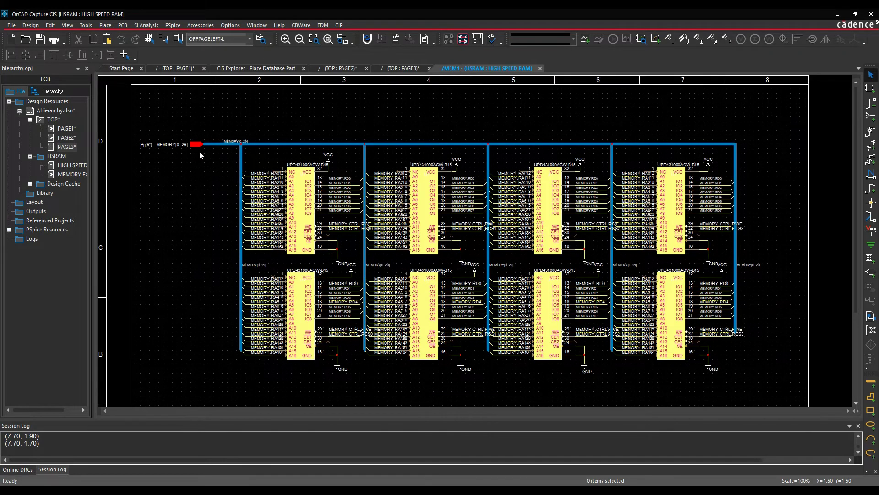
{"action": "right_click", "coordinate": [200, 223]}
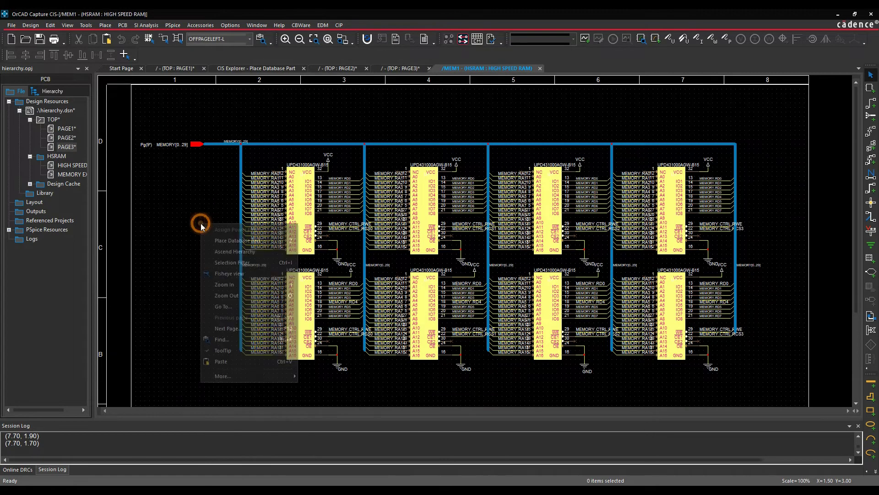
{"action": "left_click", "coordinate": [236, 327]}
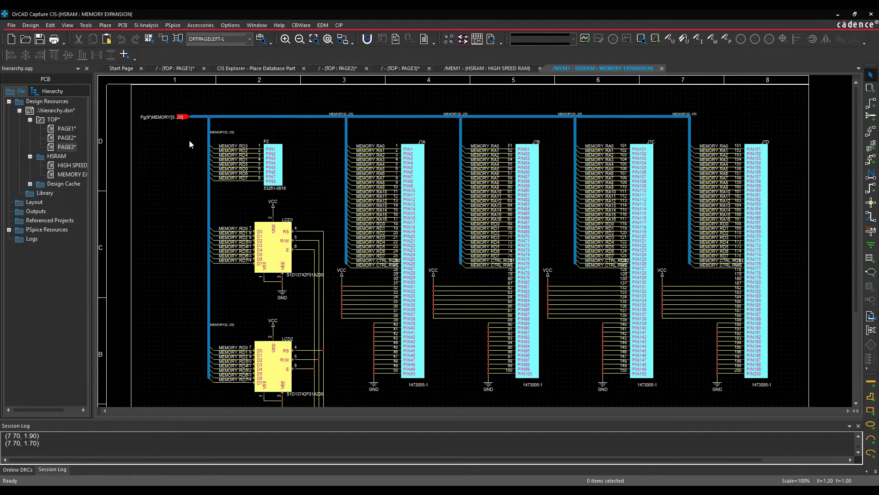
{"action": "scroll", "coordinate": [193, 149], "scroll_direction": "down", "scroll_amount": 2}
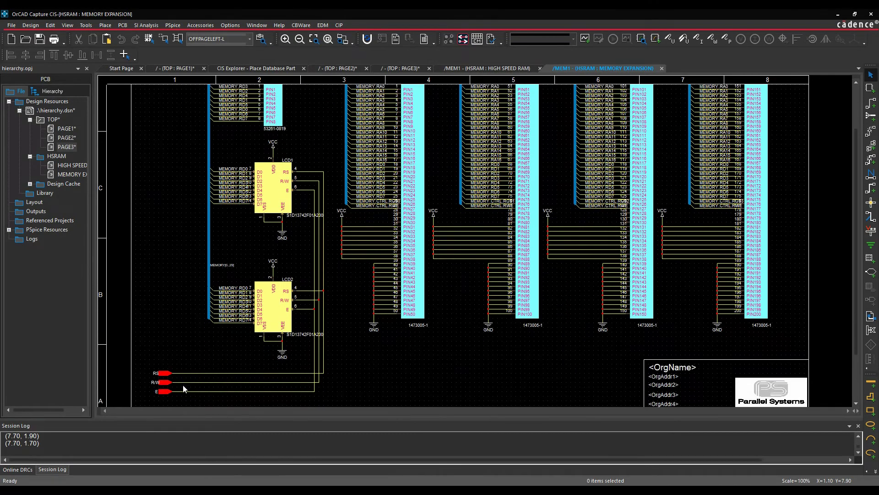
{"action": "scroll", "coordinate": [185, 386], "scroll_direction": "up", "scroll_amount": 1}
{"action": "right_click", "coordinate": [154, 196]}
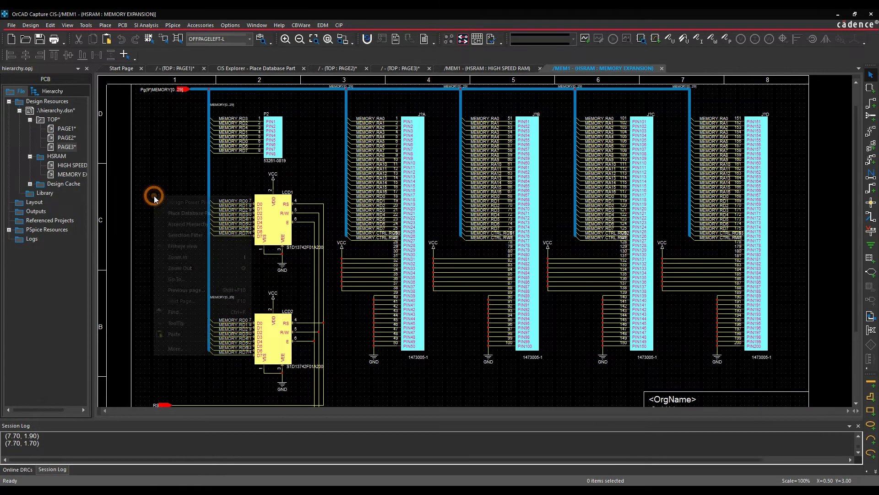
{"action": "left_click", "coordinate": [186, 224]}
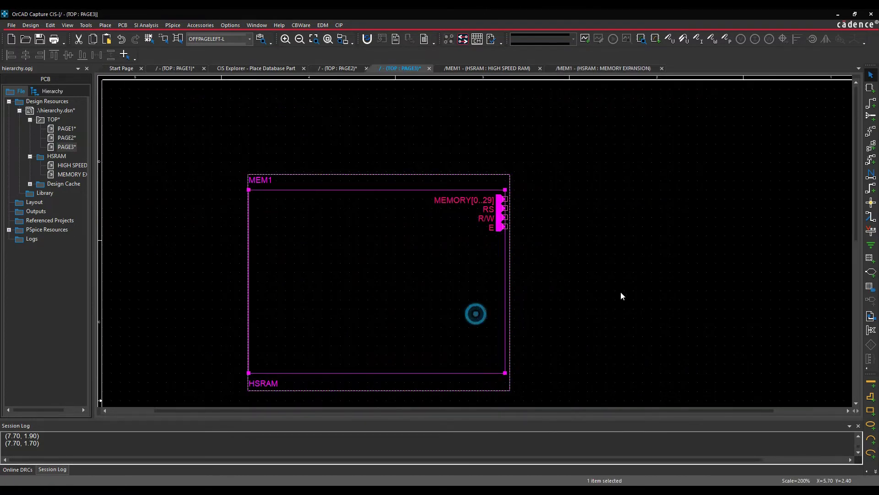
Move E and MEMORY[0..29] to MEM1's left edge and spread R/W down the right edge.
{"action": "left_click", "coordinate": [635, 295]}
{"action": "left_click_drag", "start_coordinate": [500, 226], "coordinate": [281, 319]}
{"action": "left_click_drag", "start_coordinate": [498, 218], "coordinate": [501, 236]}
{"action": "left_click_drag", "start_coordinate": [498, 200], "coordinate": [255, 209]}
{"action": "left_click", "coordinate": [314, 159]}
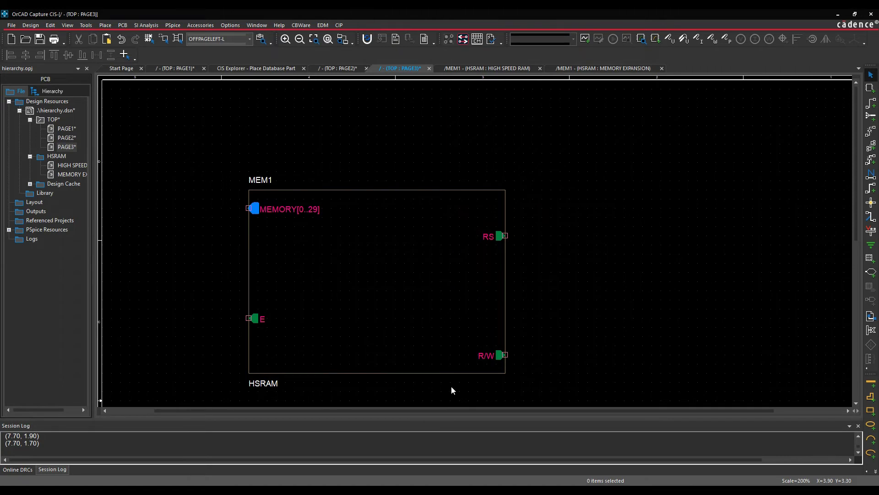
{"action": "left_click", "coordinate": [411, 293]}
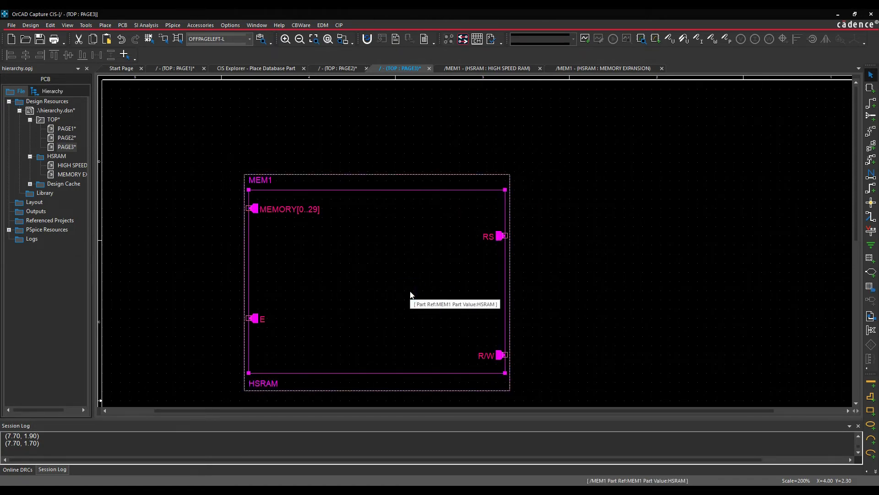
Insert the ddr3.jpg RAM picture into the HSRAM block symbol.
{"action": "right_click", "coordinate": [411, 295]}
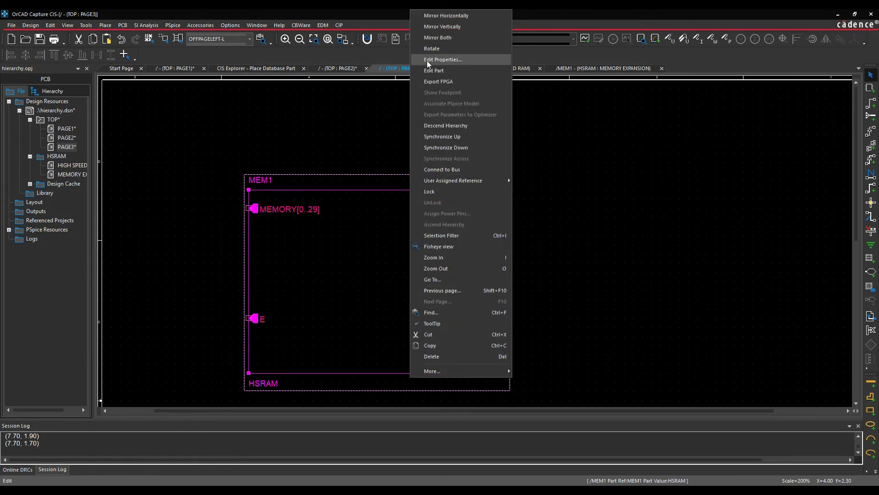
{"action": "left_click", "coordinate": [433, 71]}
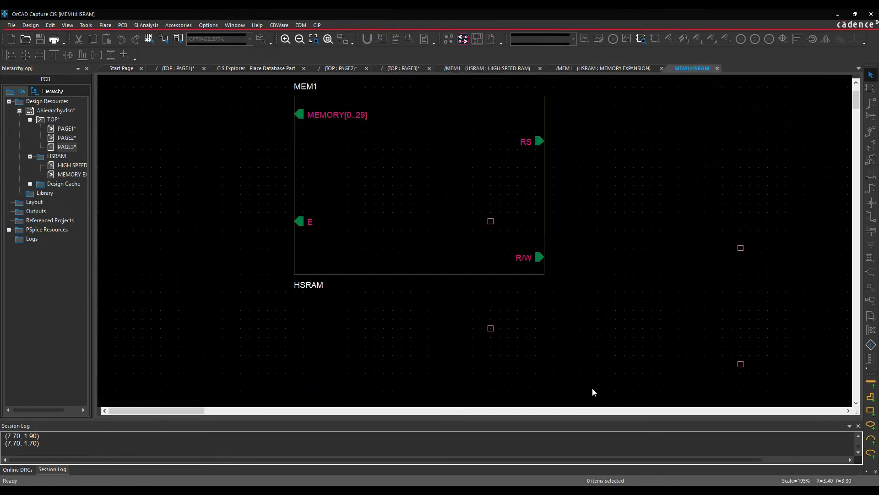
{"action": "left_click", "coordinate": [107, 26]}
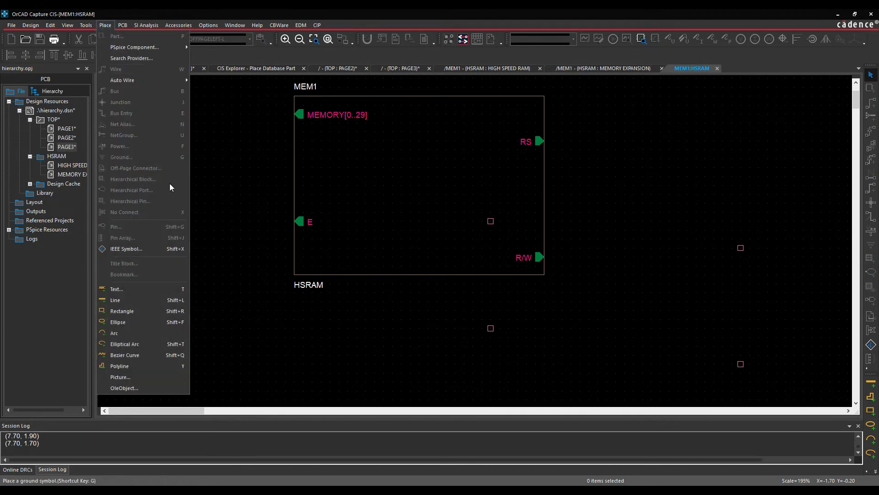
{"action": "left_click", "coordinate": [135, 377]}
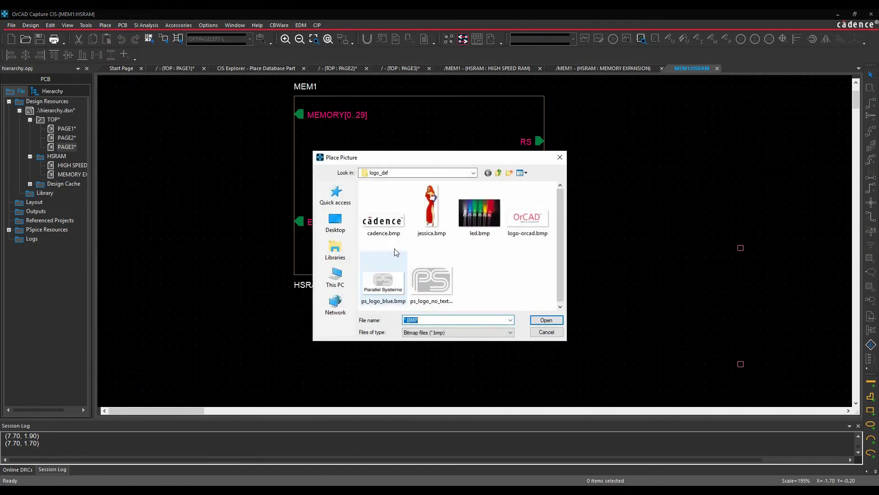
{"action": "left_click", "coordinate": [512, 331]}
{"action": "left_click", "coordinate": [447, 346]}
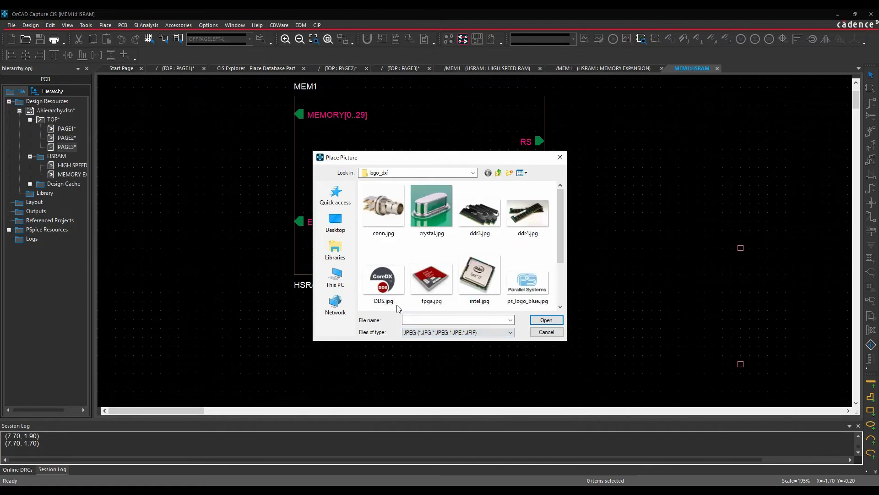
{"action": "double_click", "coordinate": [486, 218]}
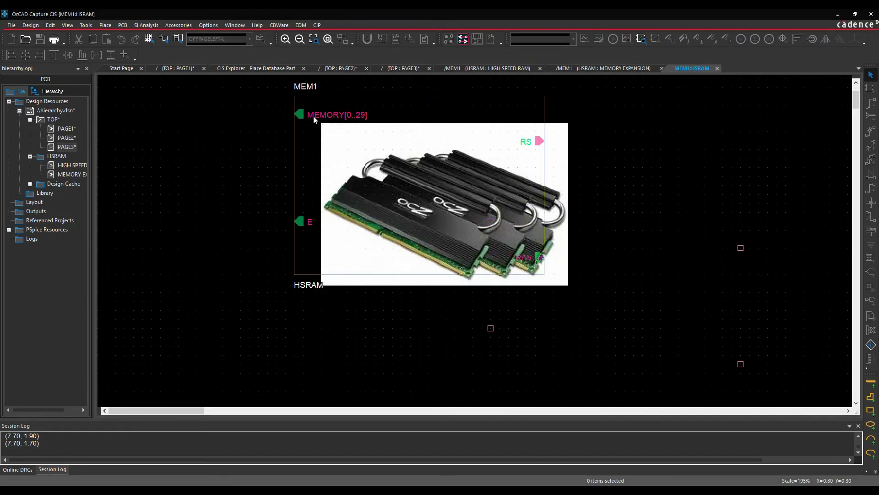
{"action": "left_click", "coordinate": [294, 95]}
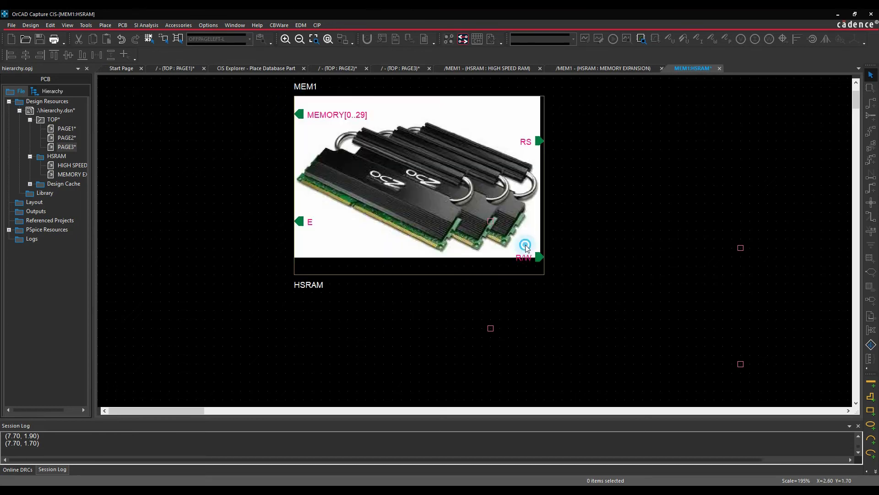
Stretch the picture to fill the block body and save the symbol.
{"action": "left_click", "coordinate": [526, 244]}
{"action": "left_click_drag", "start_coordinate": [541, 259], "coordinate": [540, 271]}
{"action": "left_click", "coordinate": [579, 296]}
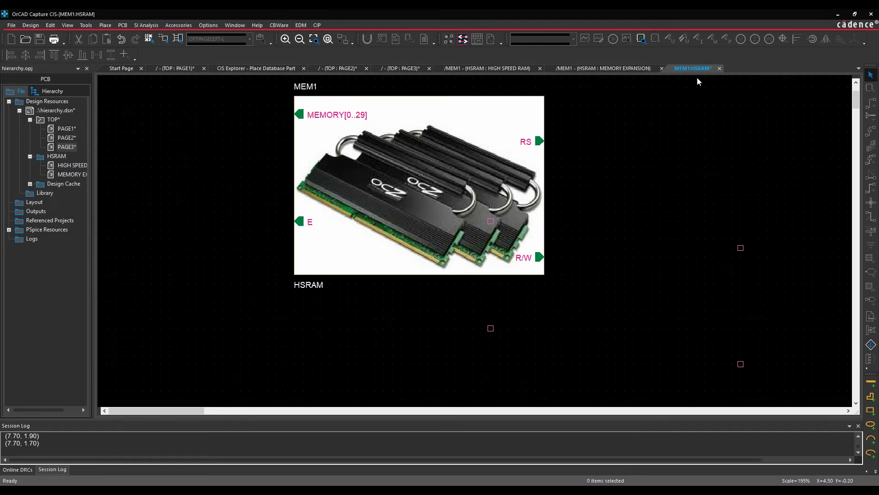
{"action": "left_click", "coordinate": [719, 69]}
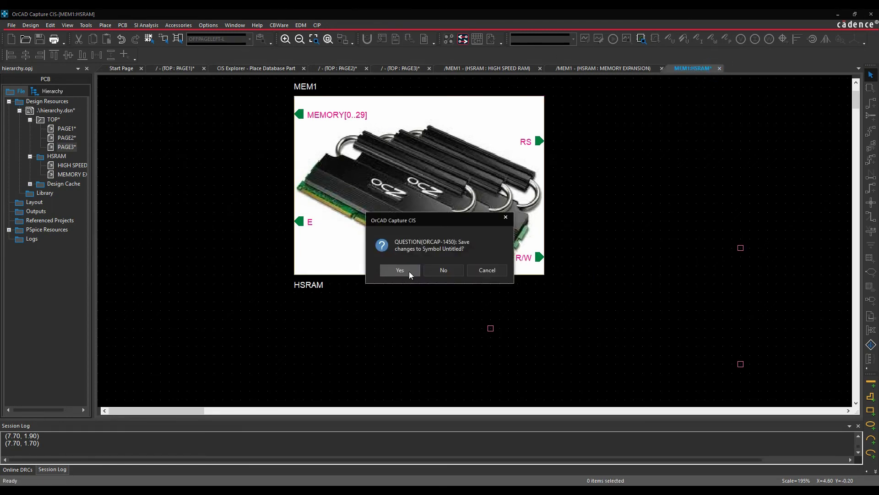
{"action": "left_click", "coordinate": [409, 271]}
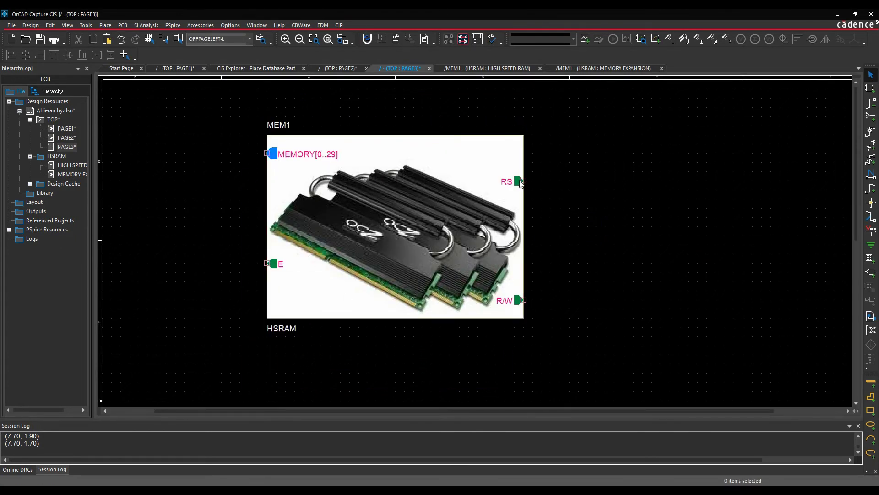
Raise MEM1's RS pin, place a copied block MEM2 below MEM1, and descend into MEM1.
{"action": "left_click_drag", "start_coordinate": [521, 182], "coordinate": [521, 154]}
{"action": "key", "text": "o"}
{"action": "left_click", "coordinate": [421, 174]}
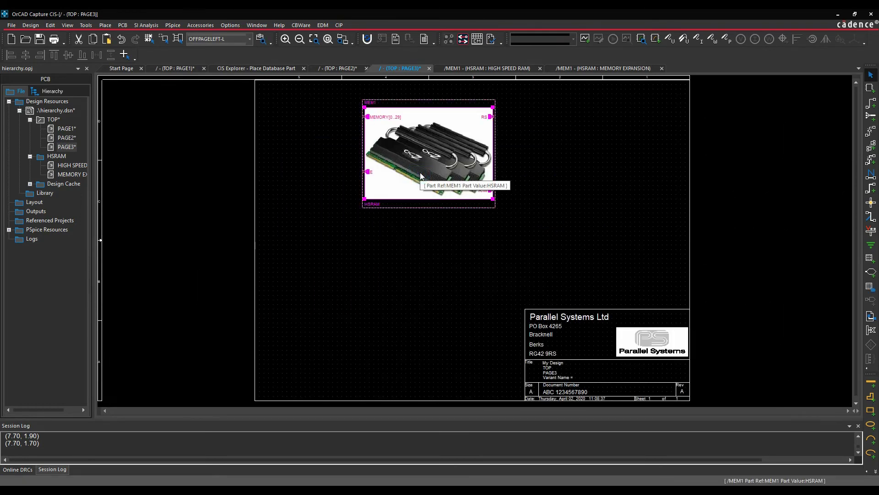
{"action": "left_click", "coordinate": [367, 223]}
{"action": "left_click", "coordinate": [424, 319]}
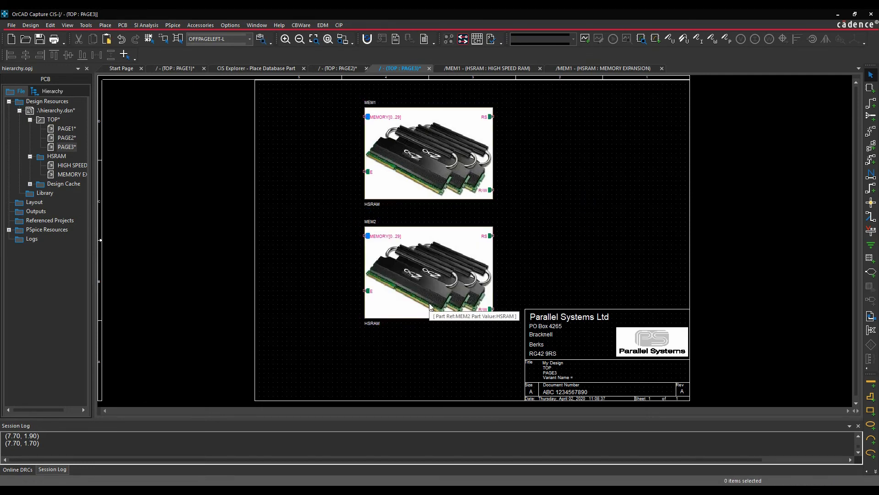
{"action": "double_click", "coordinate": [430, 163]}
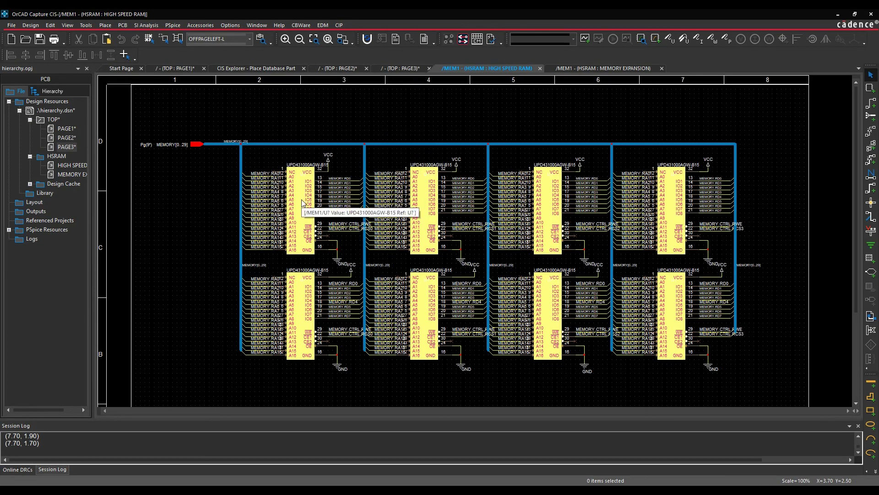
Review a memory chip's /MEM1 and /MEM2 occurrence values, then open the HIGH SPEED RAM page.
{"action": "double_click", "coordinate": [302, 203]}
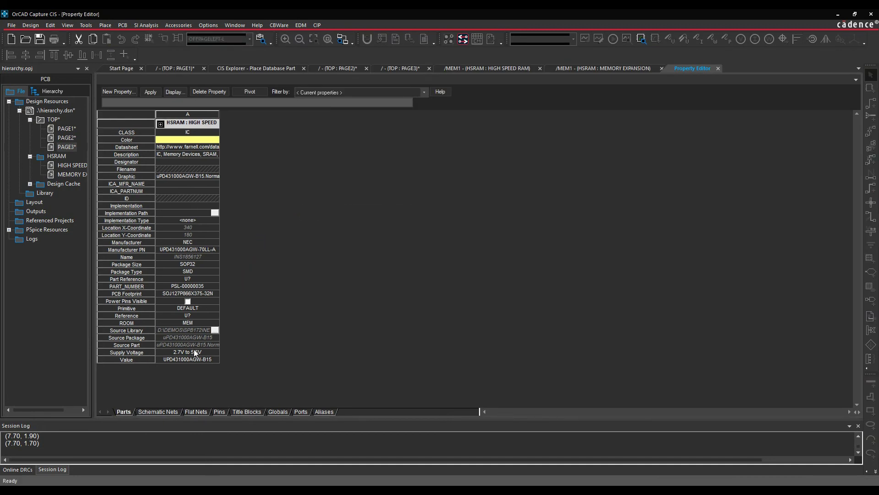
{"action": "left_click", "coordinate": [160, 125]}
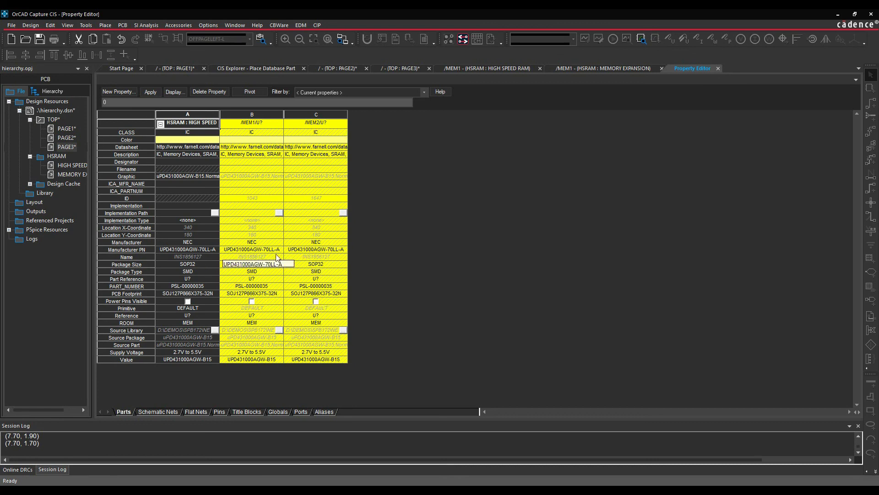
{"action": "left_click", "coordinate": [718, 68]}
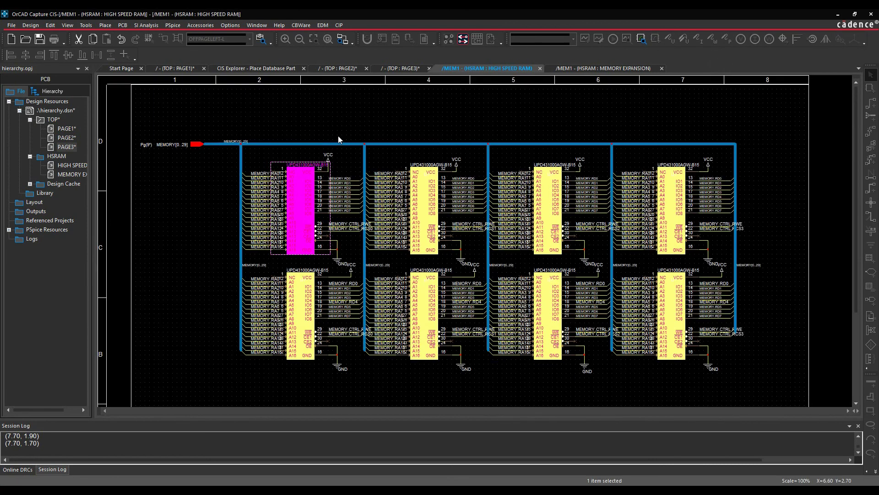
{"action": "left_click", "coordinate": [71, 167]}
{"action": "double_click", "coordinate": [71, 165]}
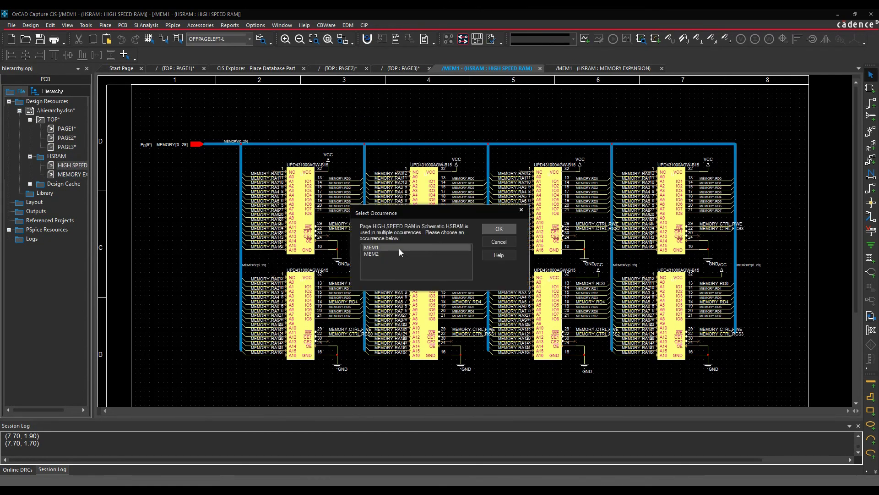